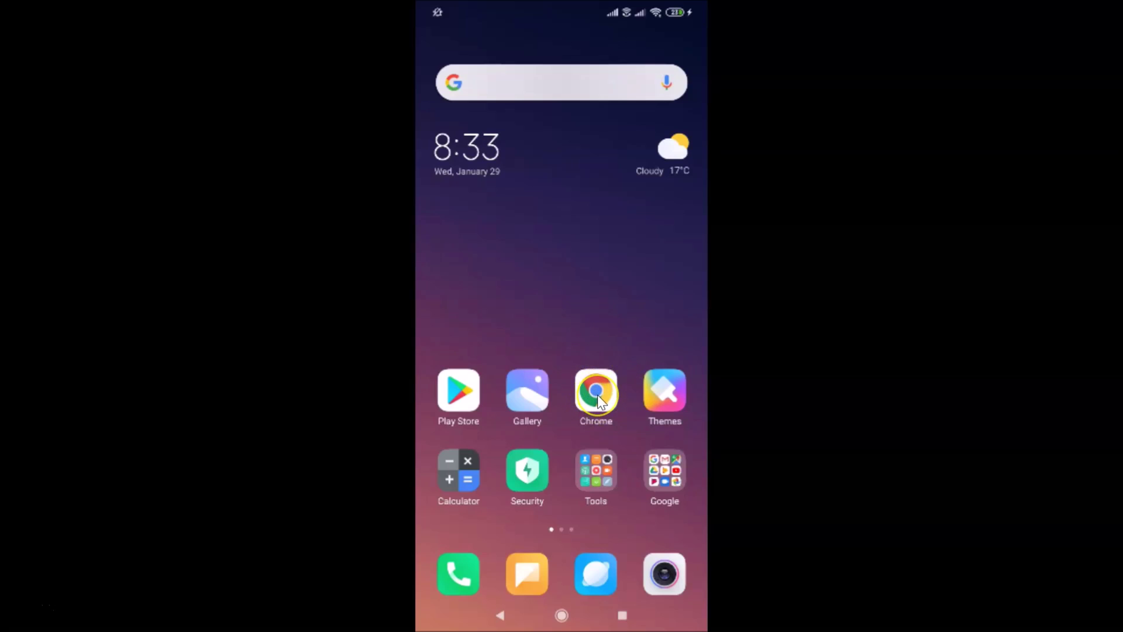
Search the Play Store for 'chrome', check Google Chrome's store page, then go home
click(471, 389)
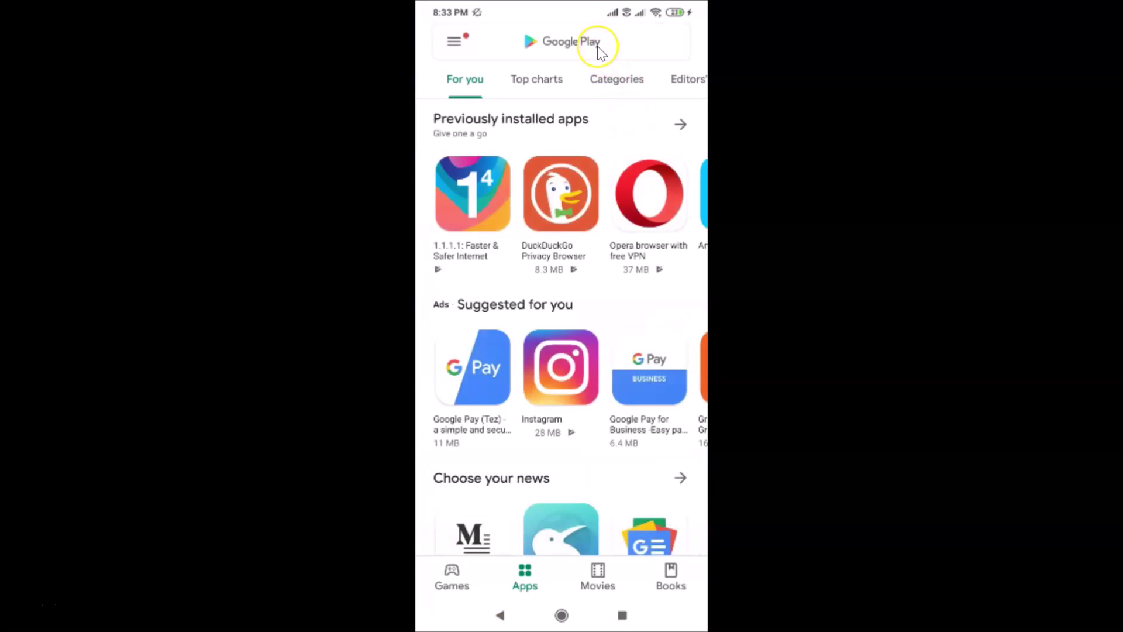
click(601, 51)
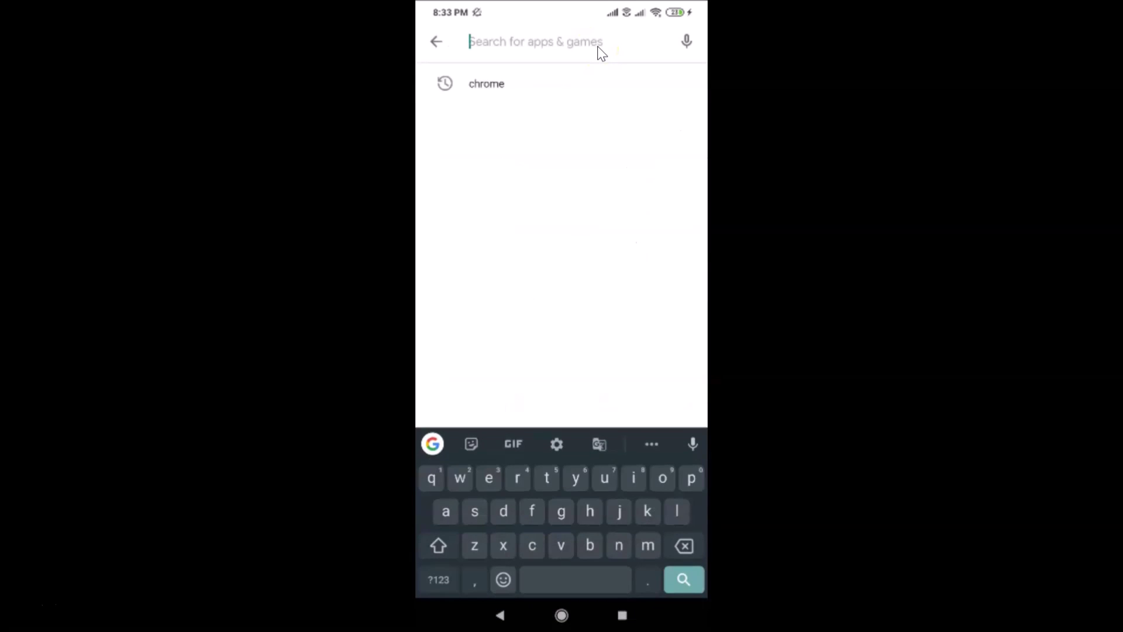
text(chrome)
key(Return)
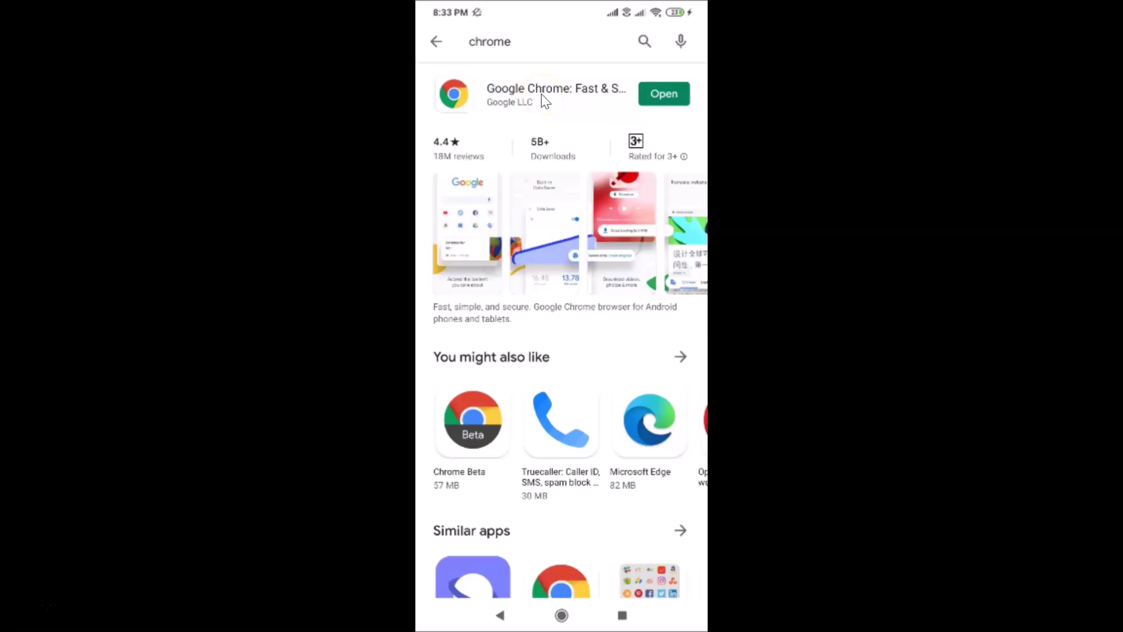
click(542, 95)
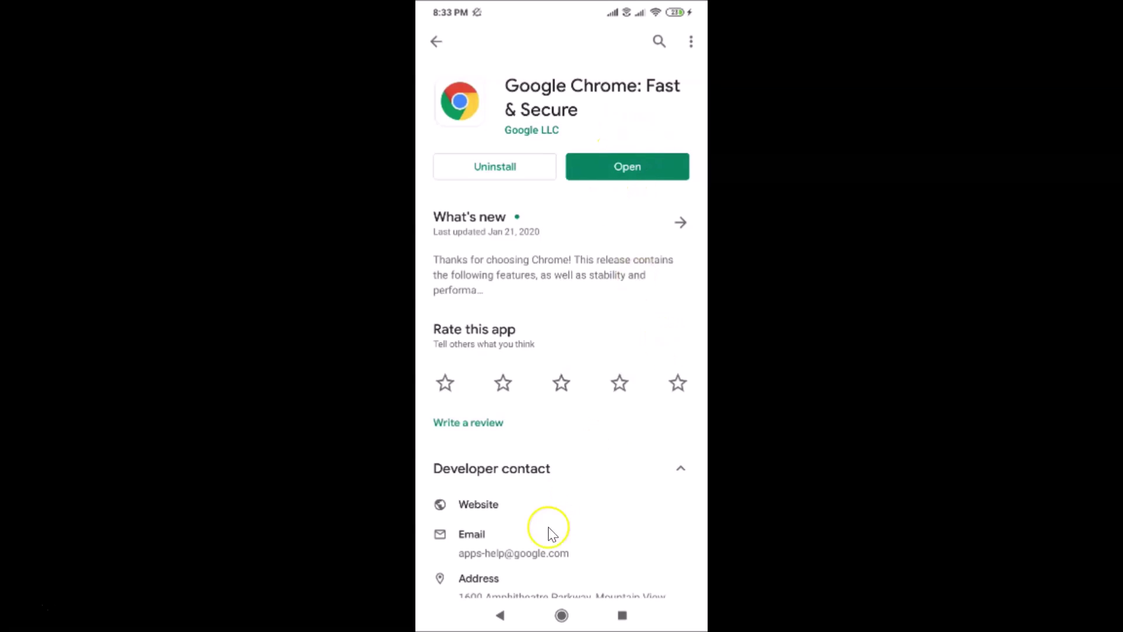
click(561, 616)
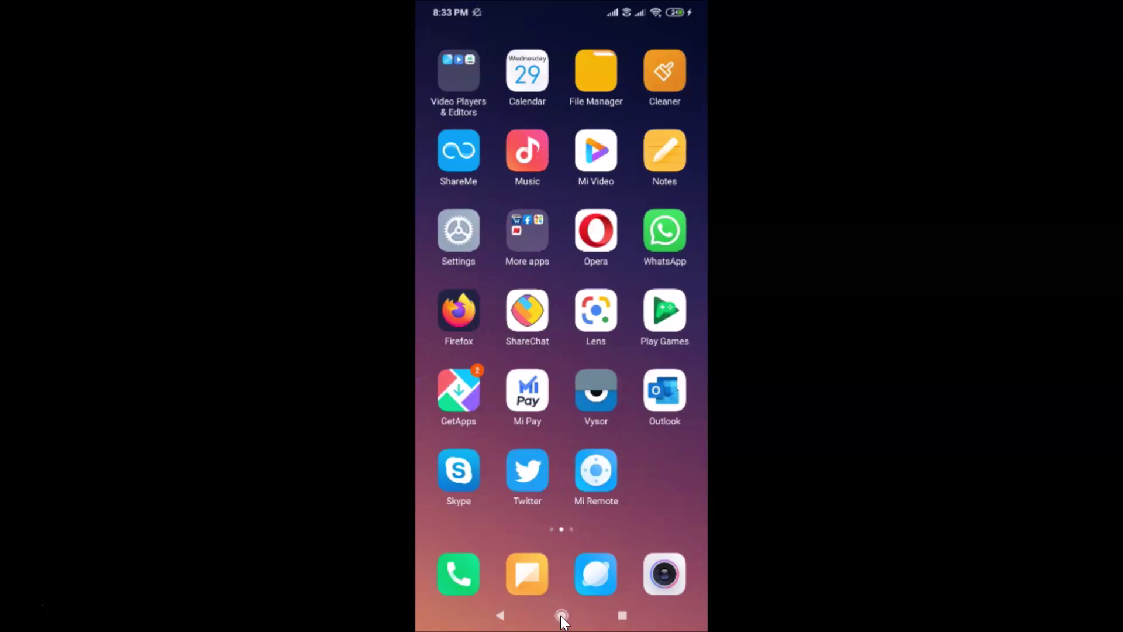
Return to the first home page and launch Chrome on google.com
click(561, 615)
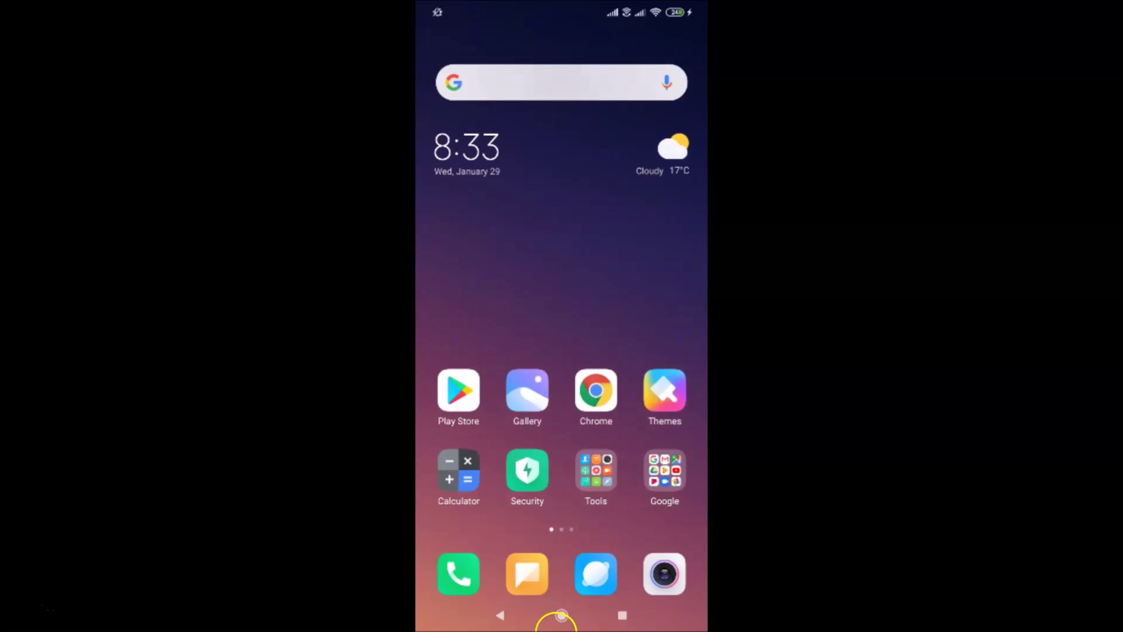
click(596, 386)
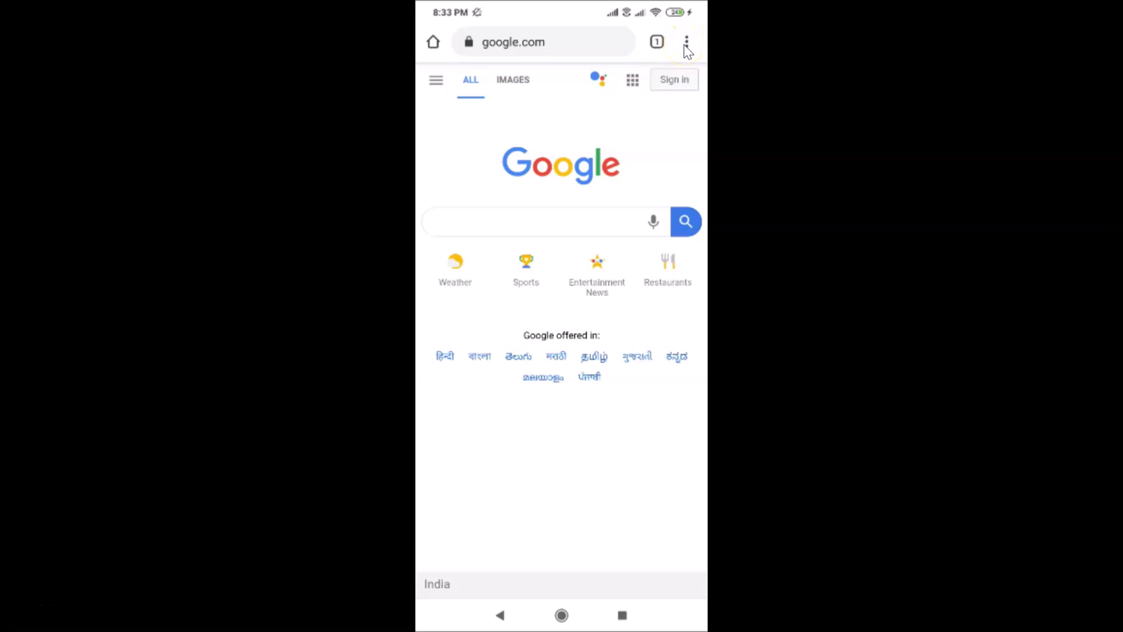
Open Chrome Settings from the three-dot menu and scroll down to About Chrome
click(685, 46)
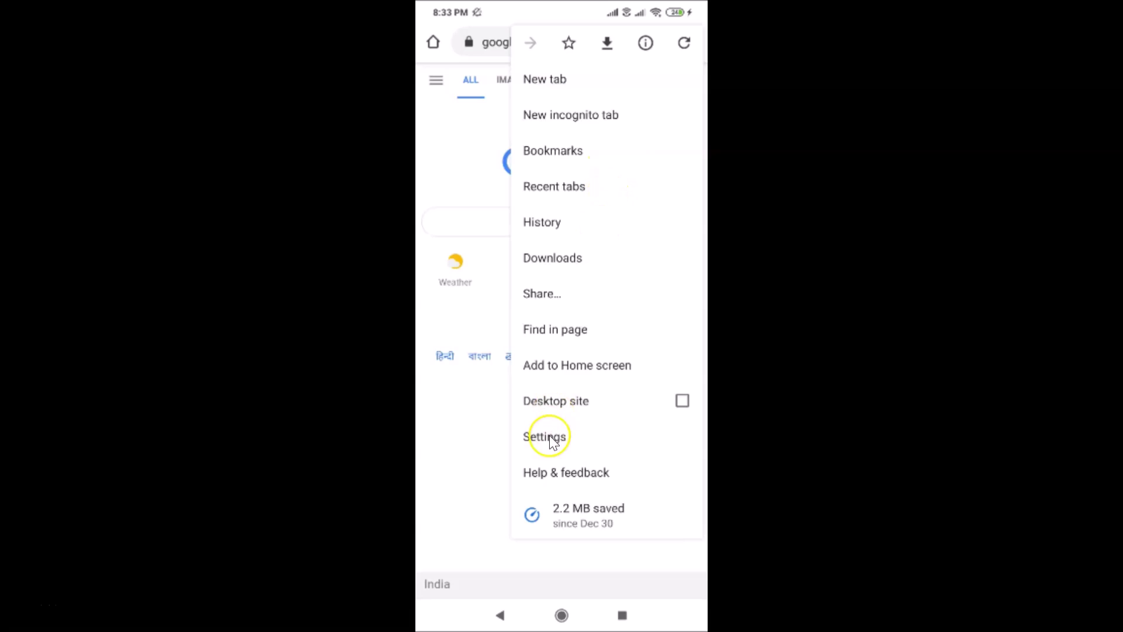
click(552, 436)
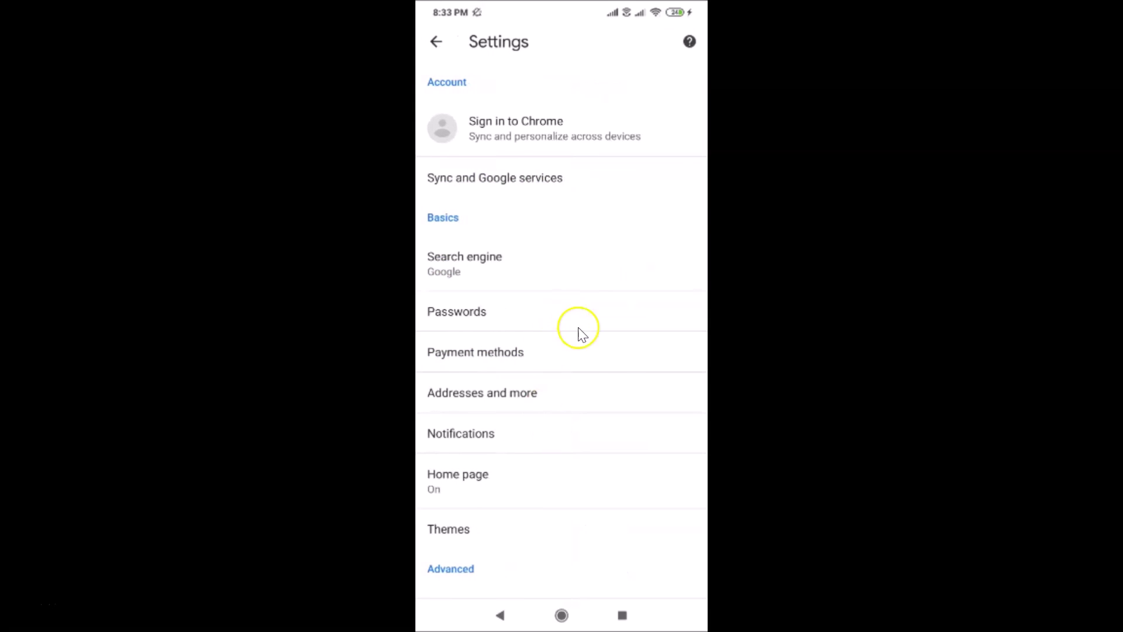
scroll(556, 374, down, 5)
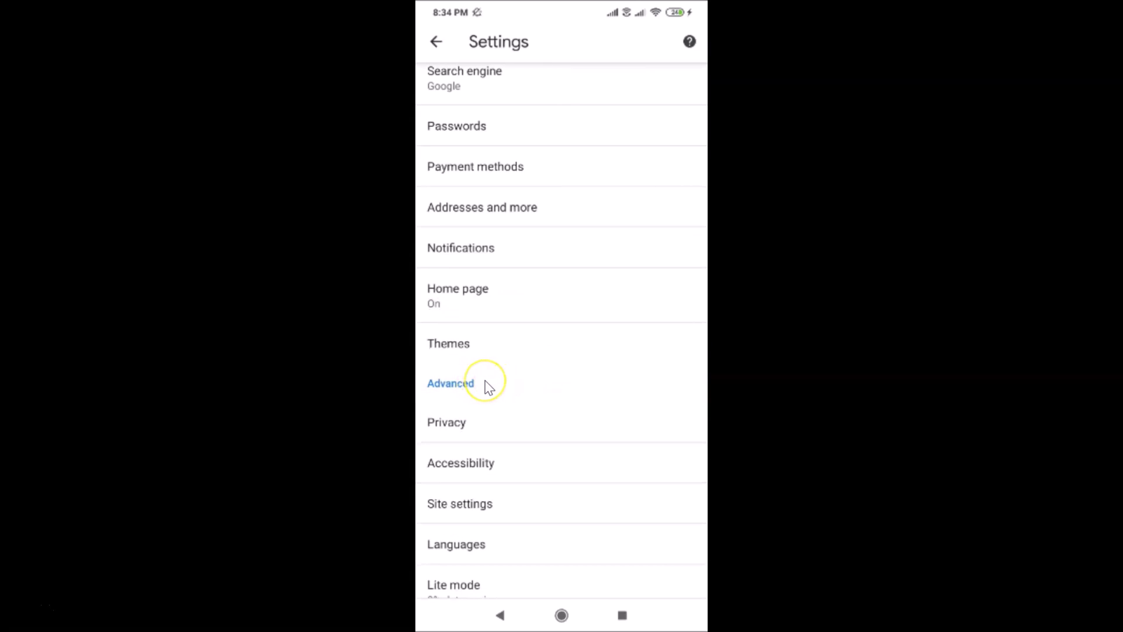
scroll(488, 386, down, 3)
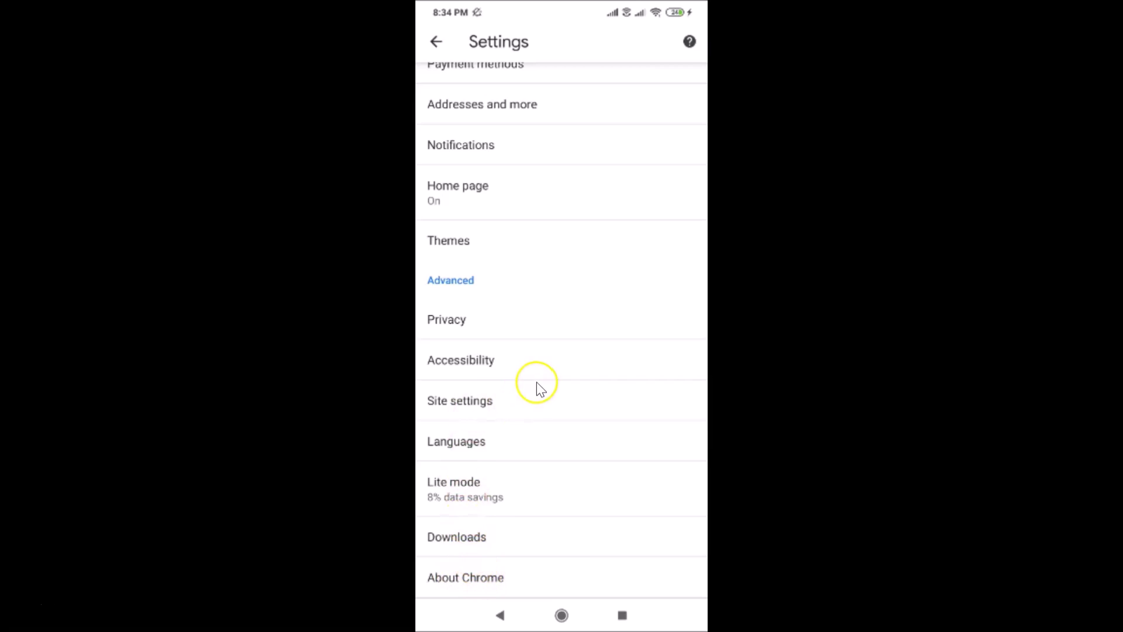
scroll(537, 389, up, 8)
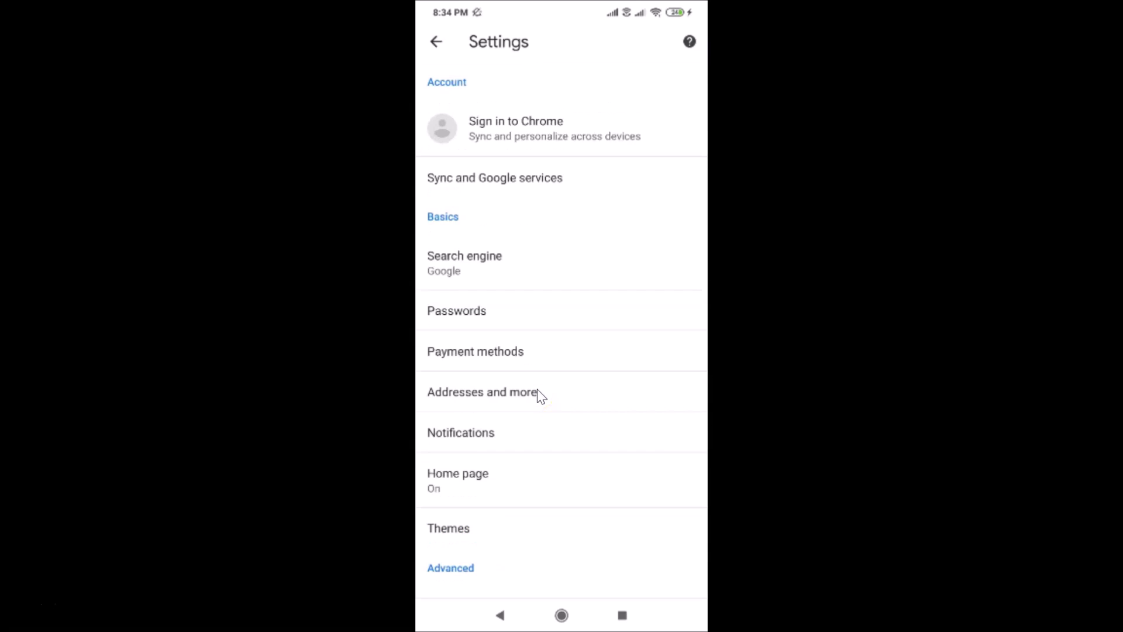
scroll(538, 390, down, 8)
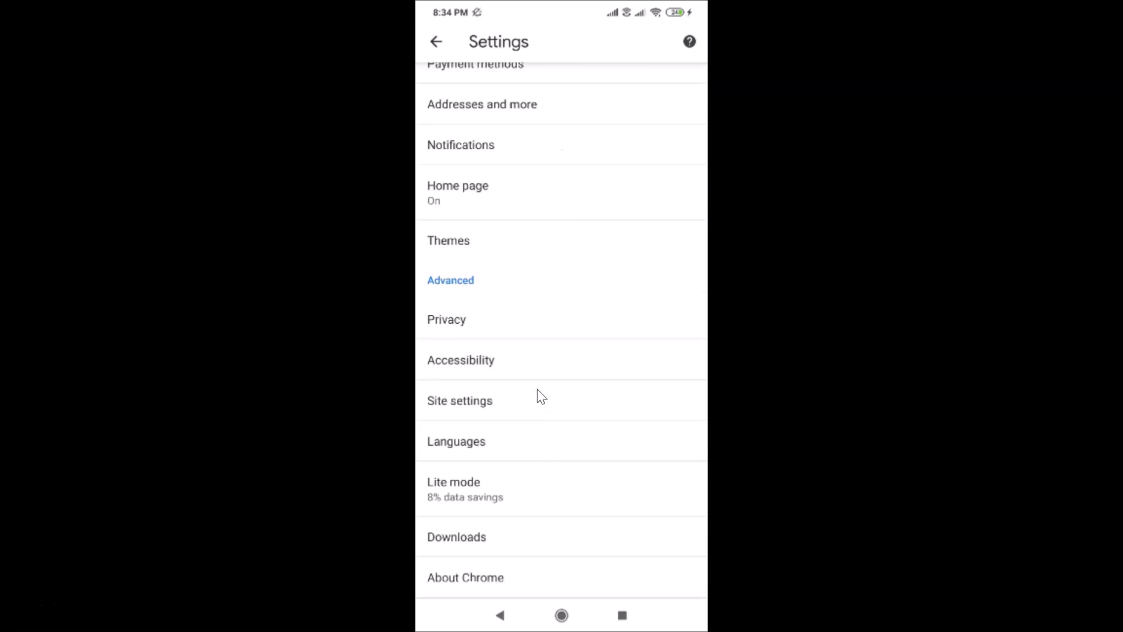
scroll(538, 391, up, 6)
scroll(538, 391, down, 6)
On About Chrome, repeatedly tap Application version until developer options are enabled
click(494, 579)
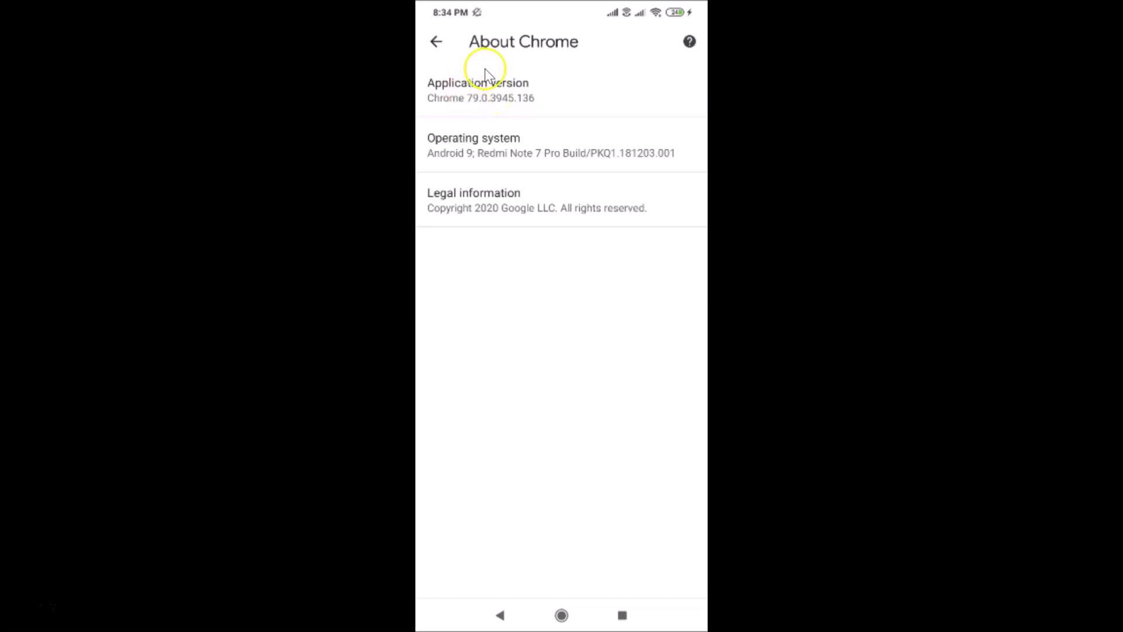
click(495, 103)
click(494, 103)
click(495, 103)
click(494, 103)
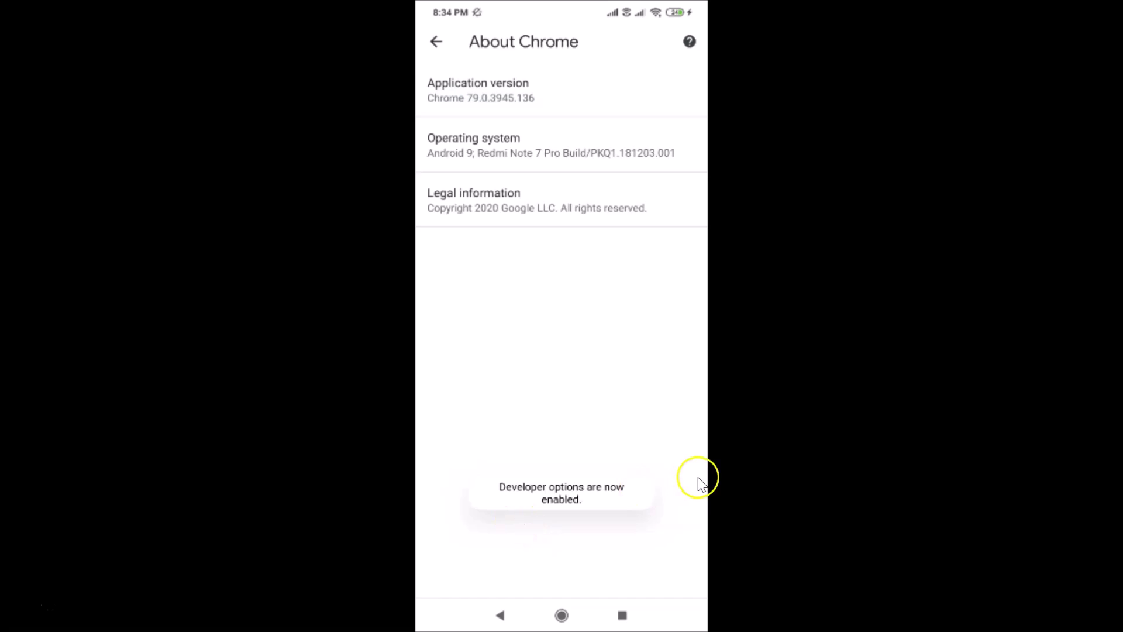
Go back to Settings and open Developer options, then Tracing
click(436, 42)
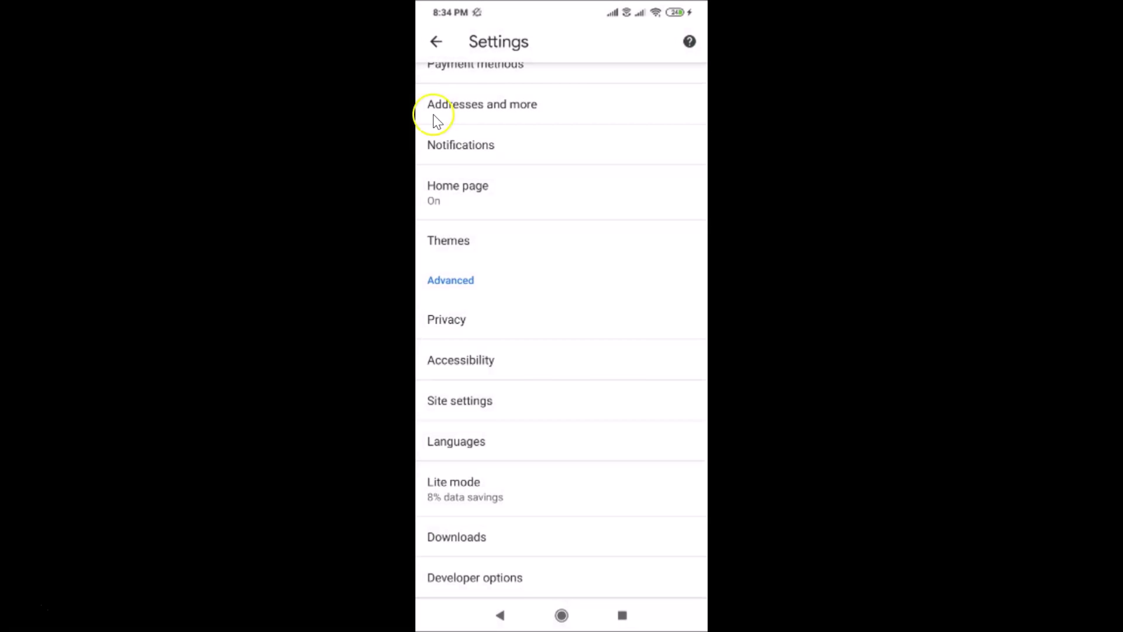
scroll(510, 435, down, 1)
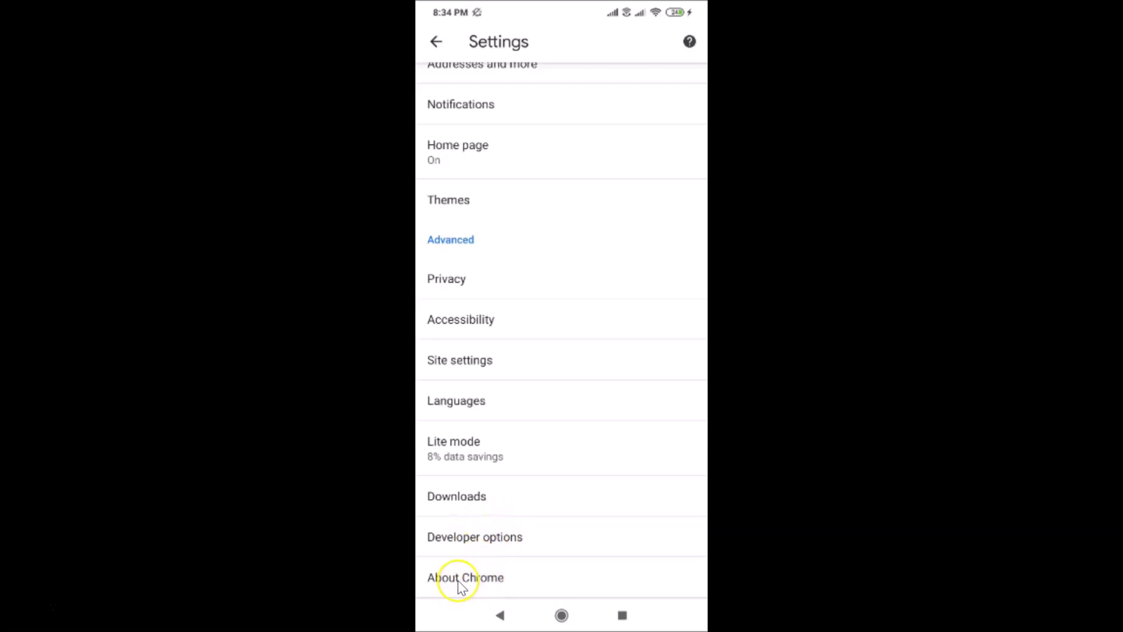
click(487, 544)
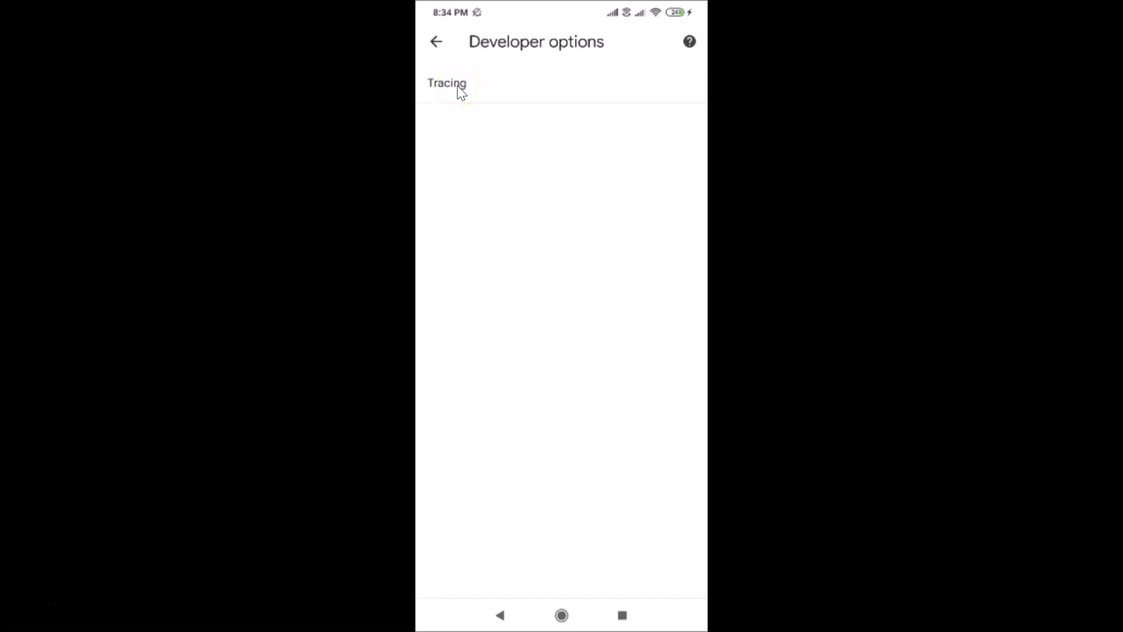
click(460, 87)
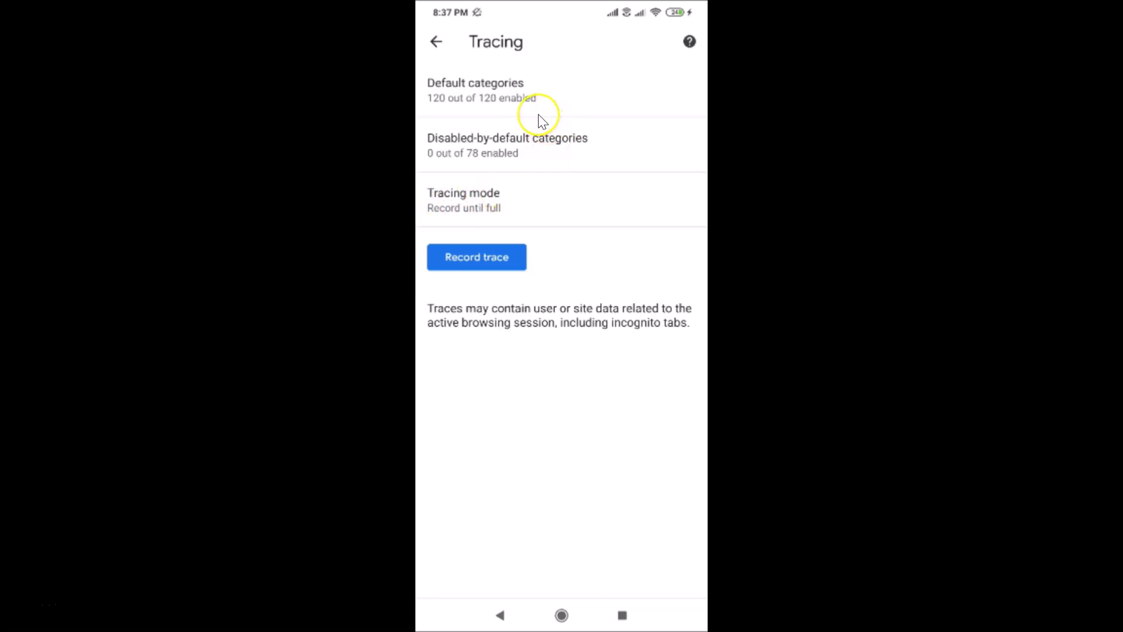
click(513, 98)
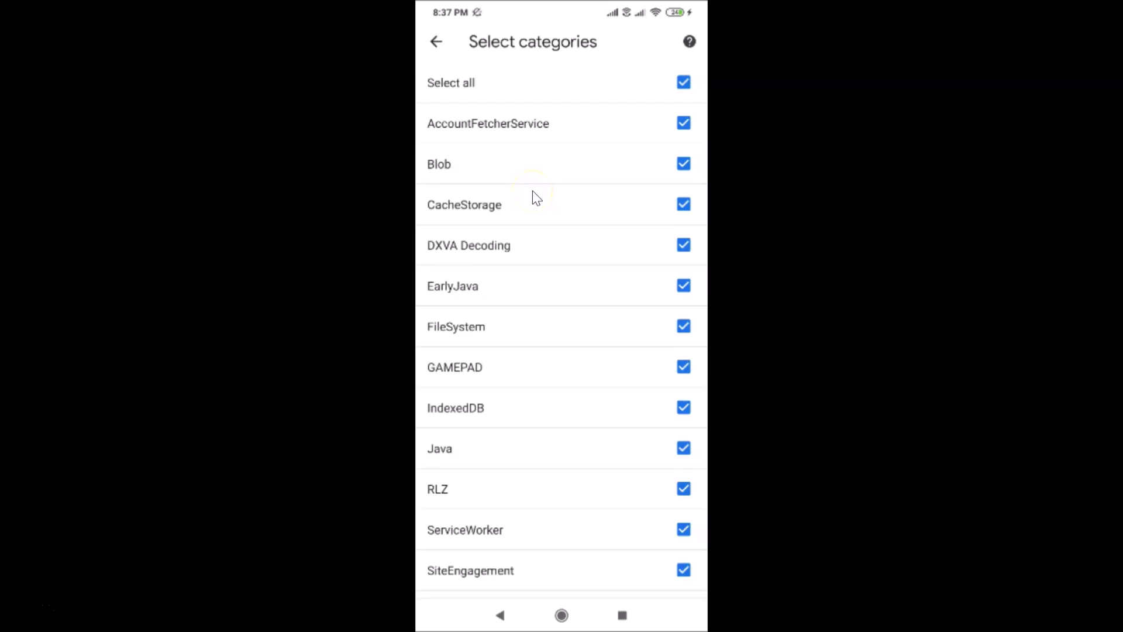
scroll(537, 198, down, 10)
scroll(537, 198, up, 10)
click(438, 42)
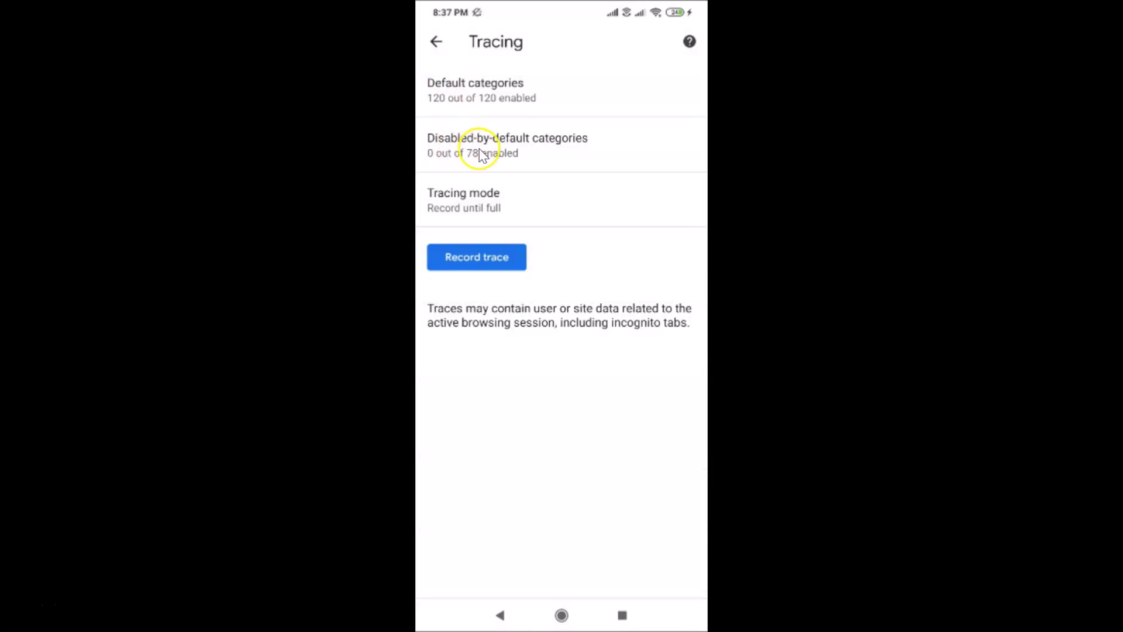
click(557, 144)
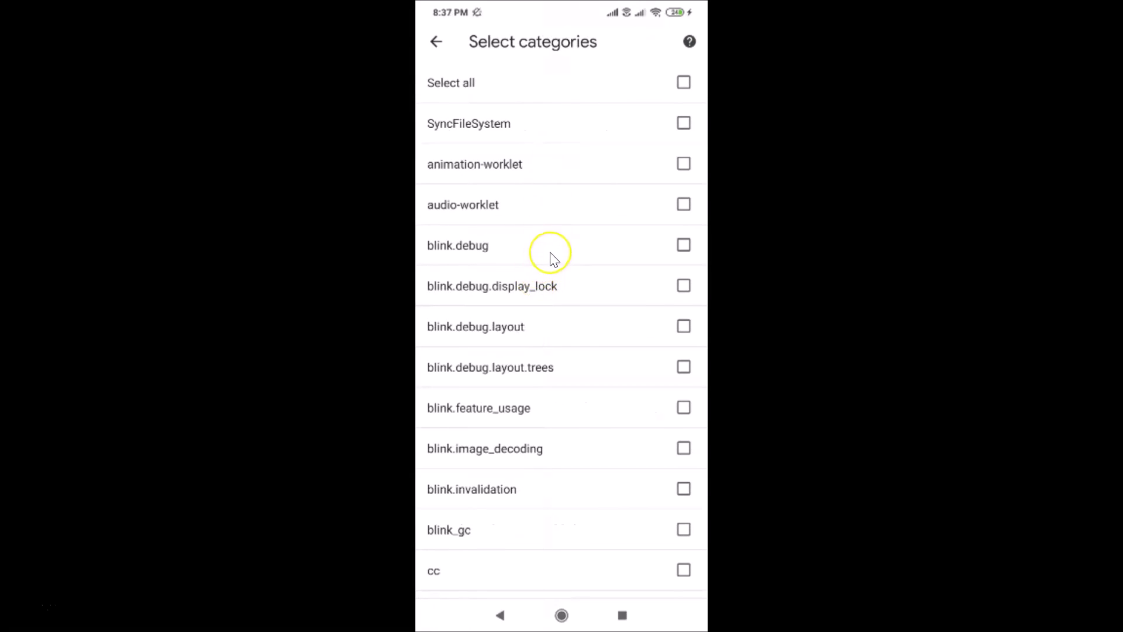
scroll(550, 258, down, 20)
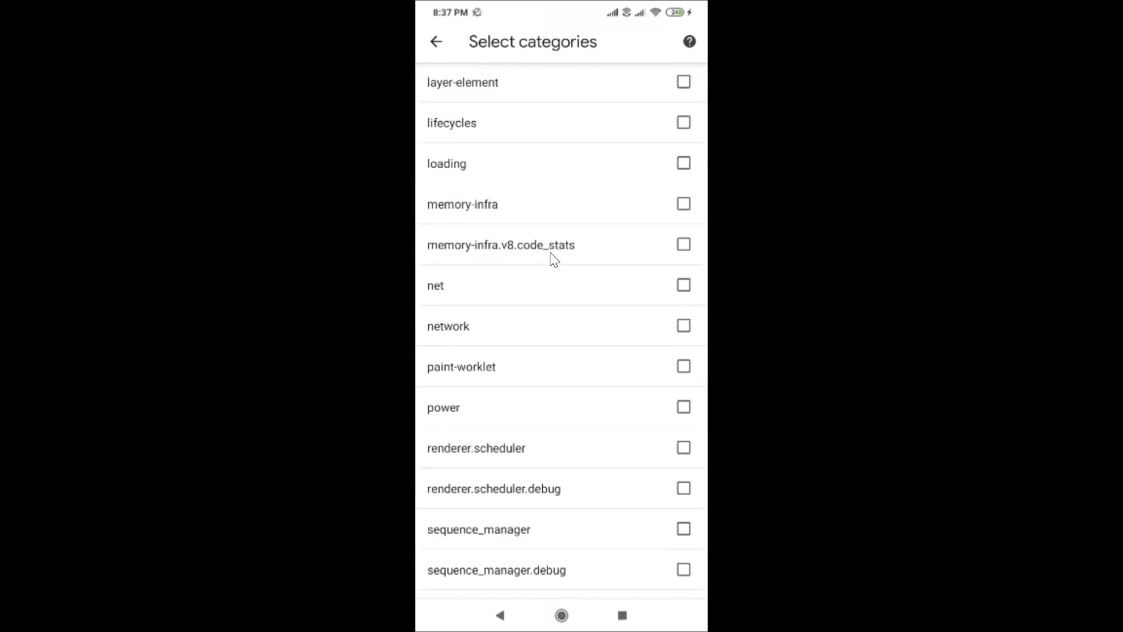
click(437, 45)
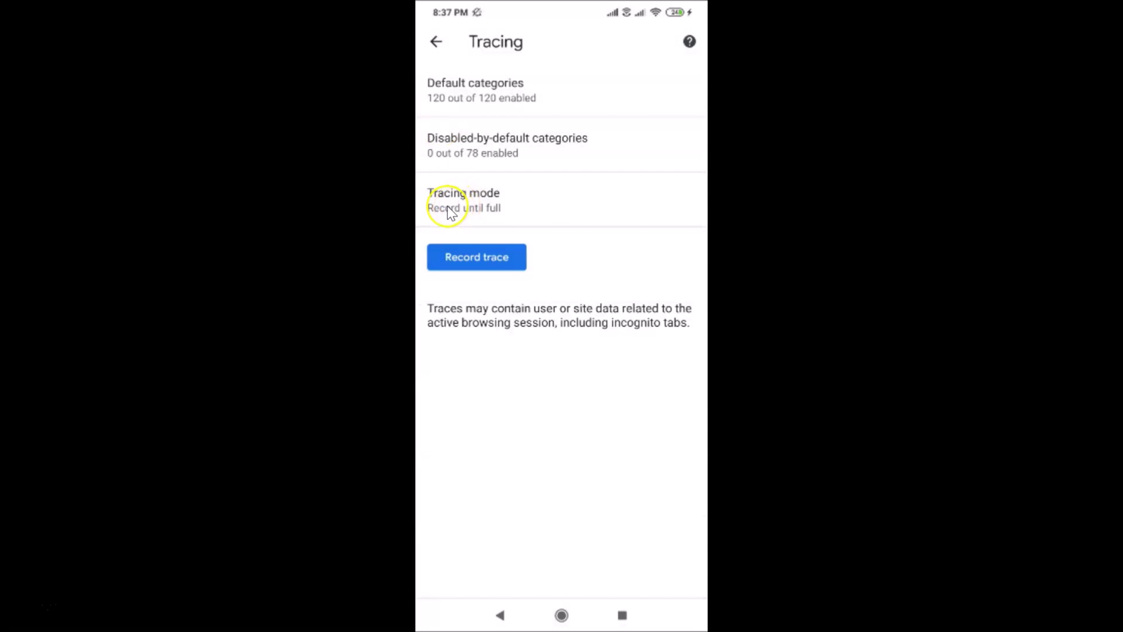
click(513, 206)
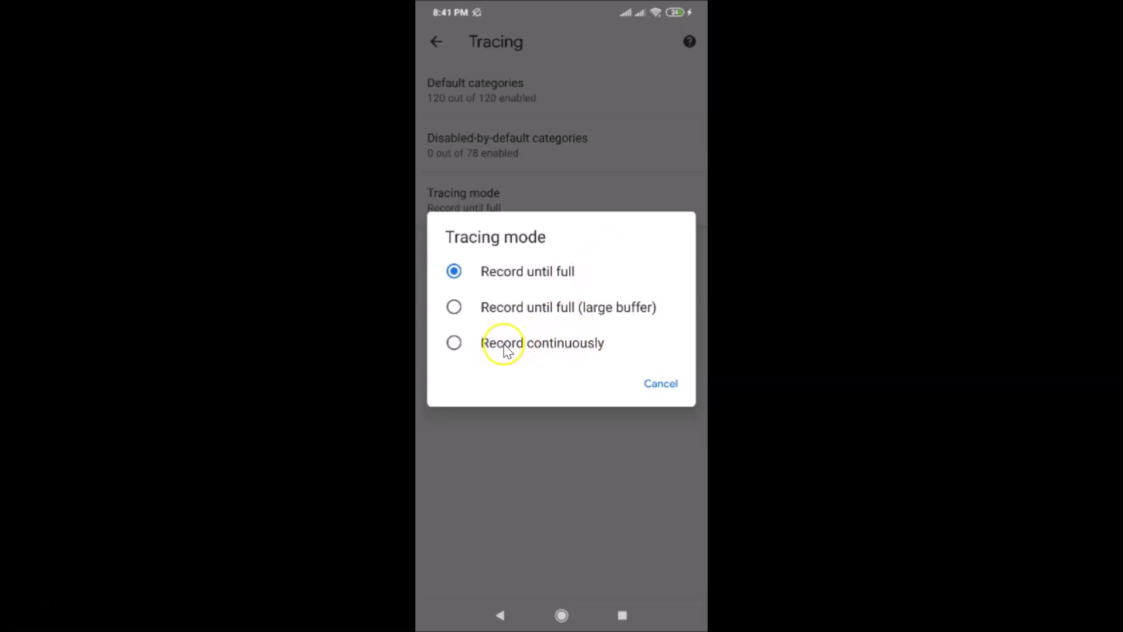
click(554, 345)
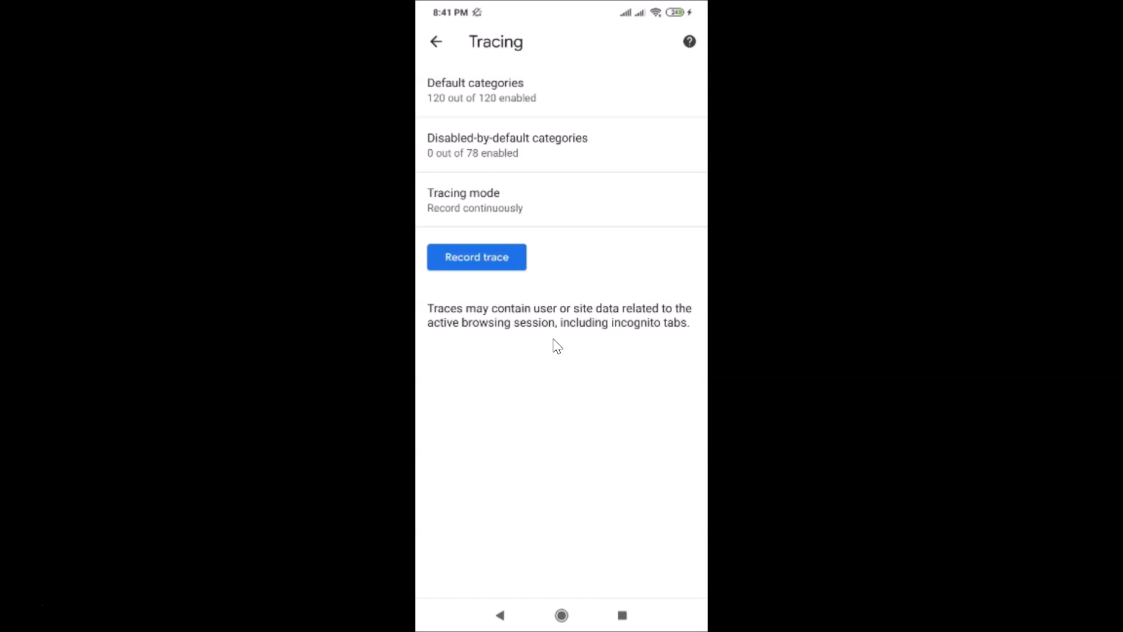
click(524, 210)
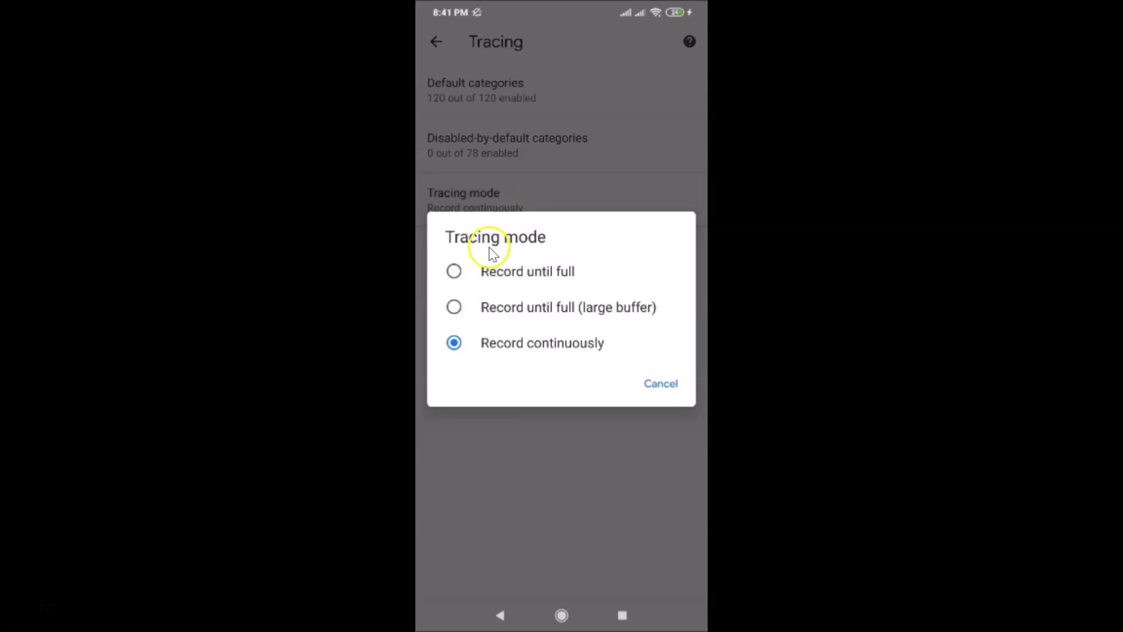
click(508, 275)
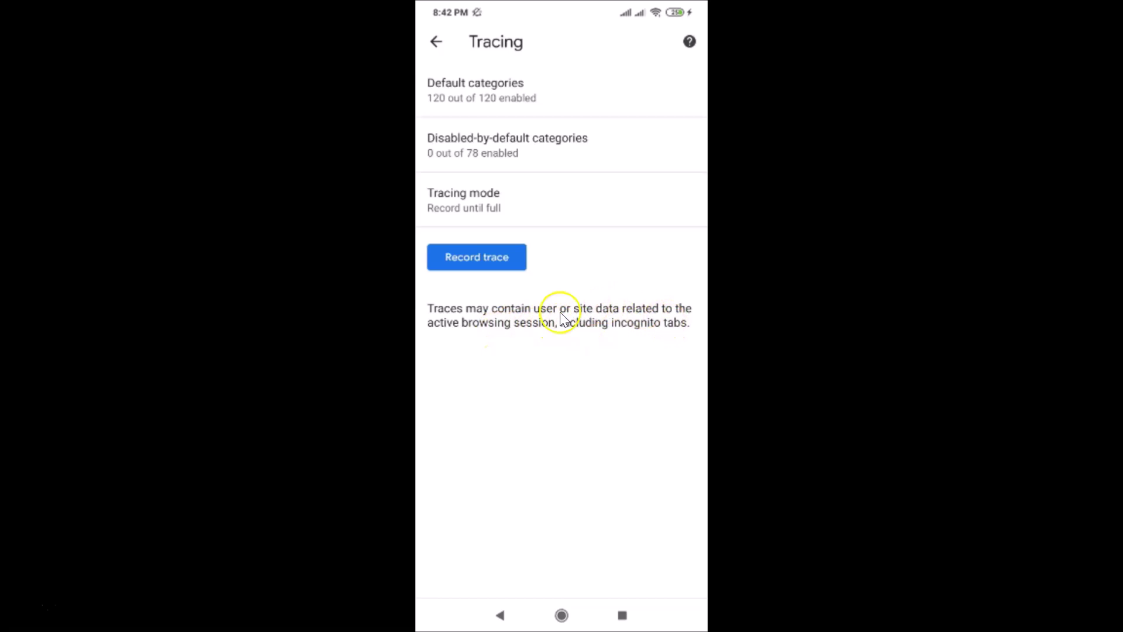
Start recording a trace and pull down the notifications showing 0% buffer usage
click(494, 266)
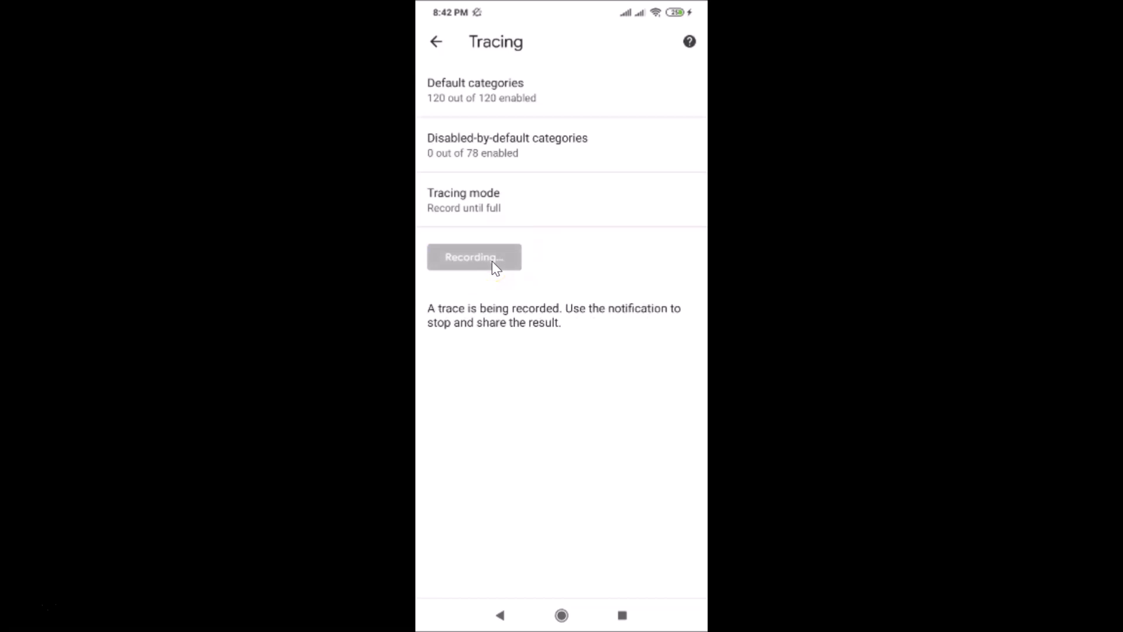
mouse_move(492, 261)
mouse_down()
mouse_move(508, 258)
mouse_move(568, 161)
mouse_move(557, 87)
mouse_move(572, 1)
mouse_up()
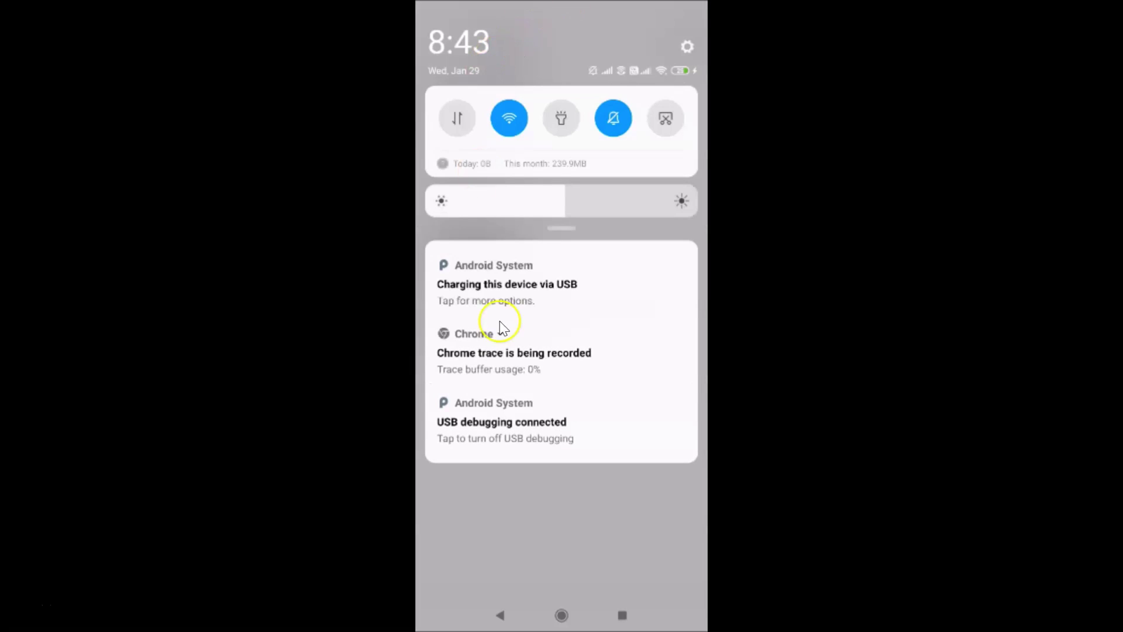
mouse_move(480, 347)
mouse_down()
mouse_move(476, 359)
mouse_move(513, 367)
mouse_move(581, 361)
mouse_move(466, 386)
mouse_move(550, 381)
mouse_up()
Expand the Chrome trace notification, stop the recording, and share the trace
click(500, 335)
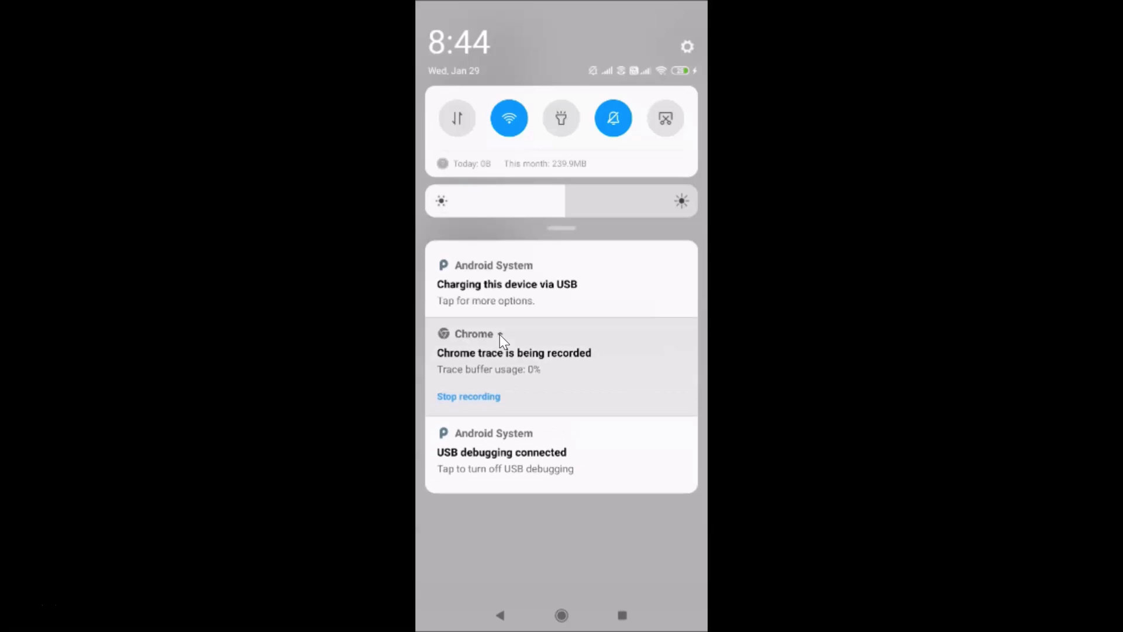
click(473, 397)
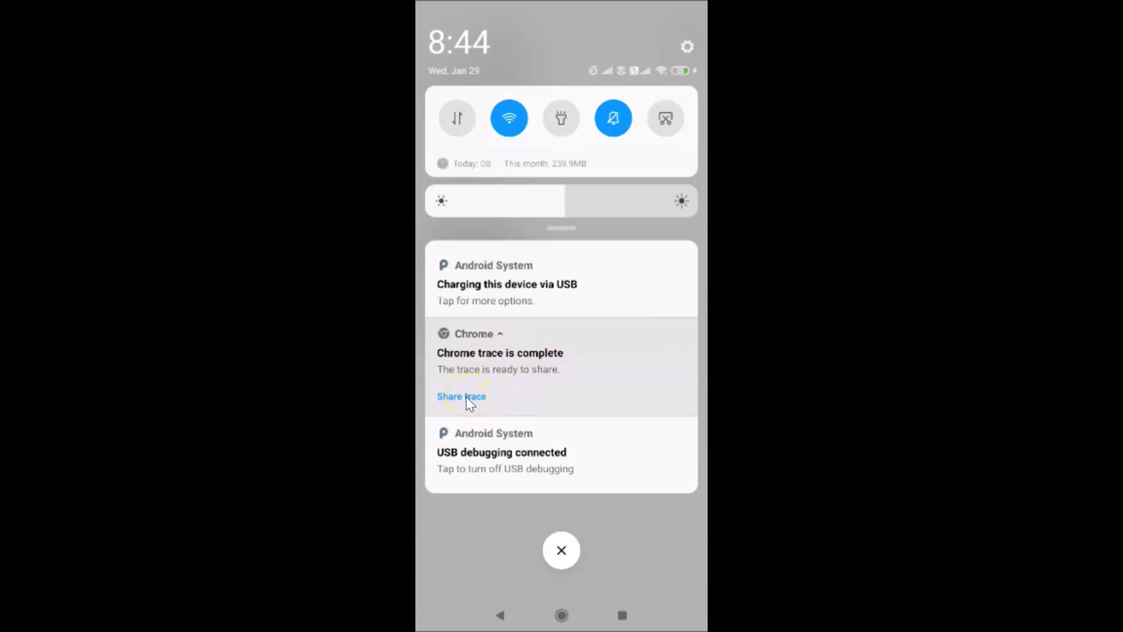
click(466, 398)
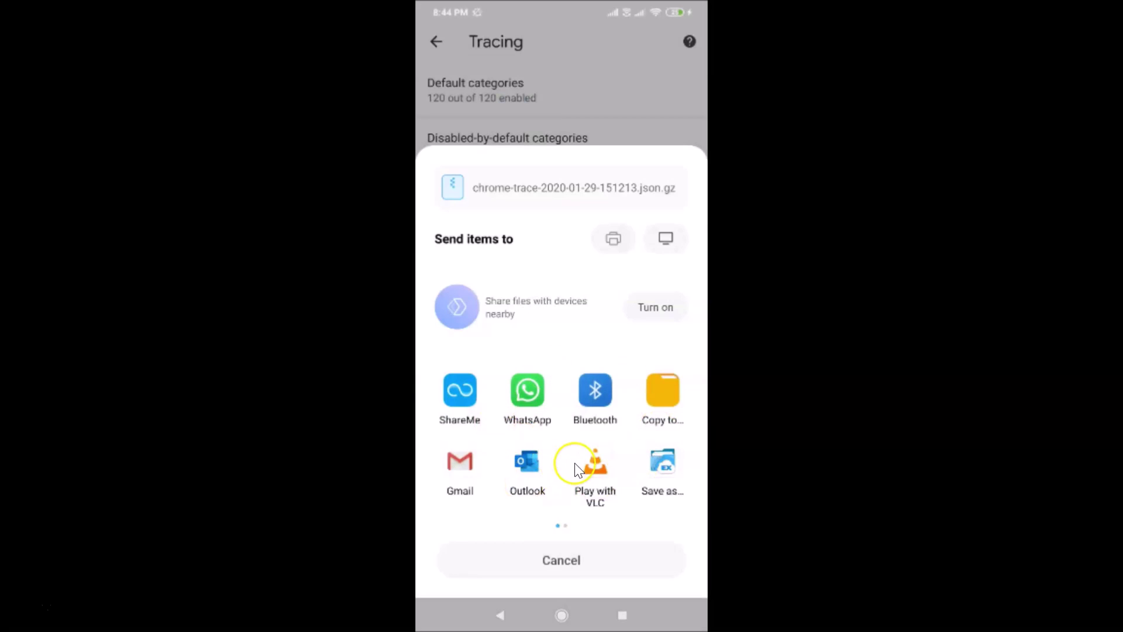
Cancel sharing chrome-trace-2020-01-29-151213.json.gz and go back twice to Settings
scroll(599, 454, down, 1)
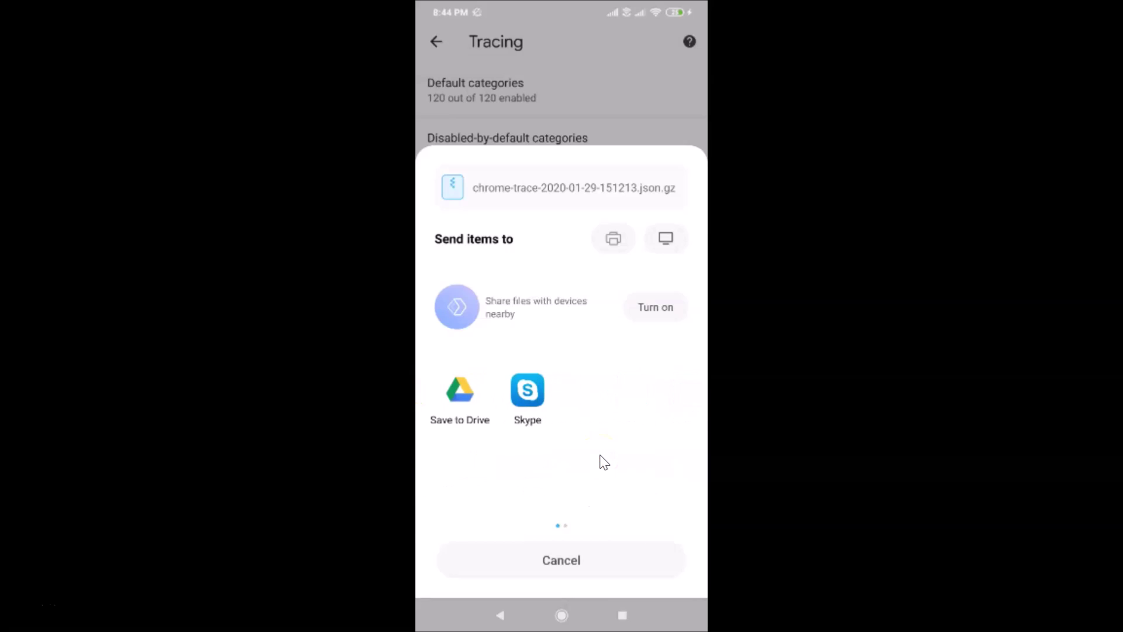
scroll(599, 455, up, 1)
click(519, 409)
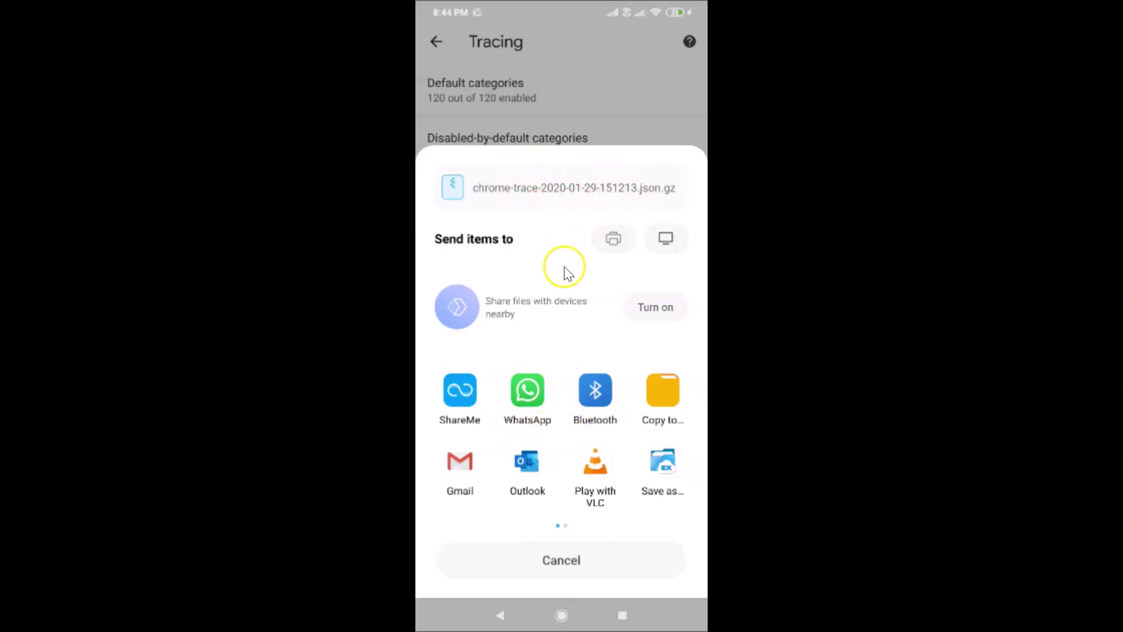
click(562, 561)
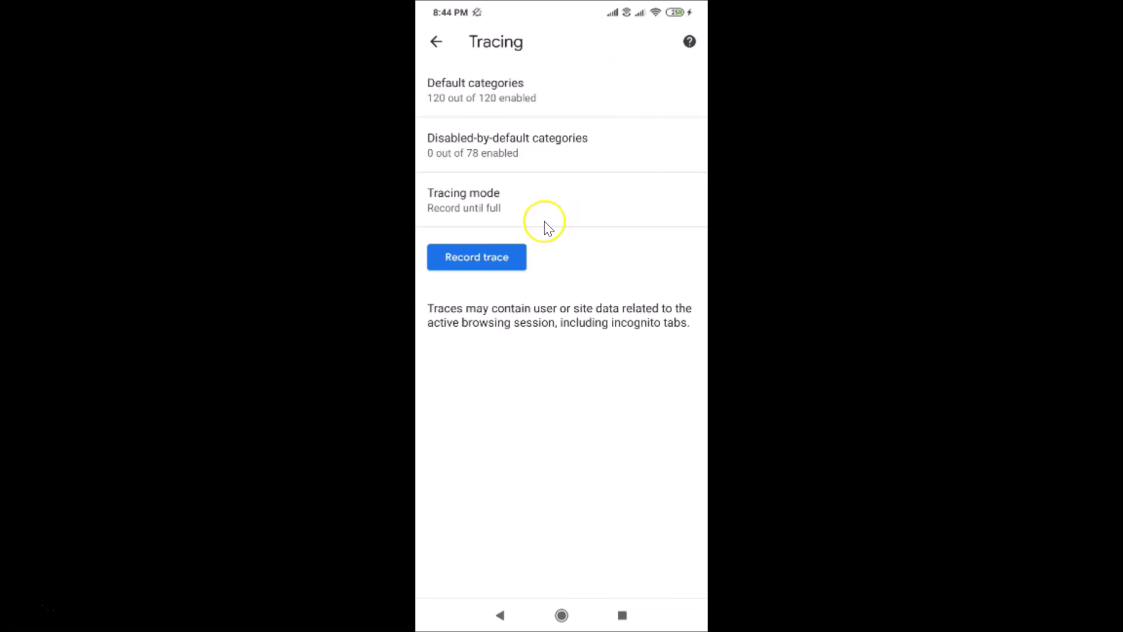
click(441, 53)
click(442, 53)
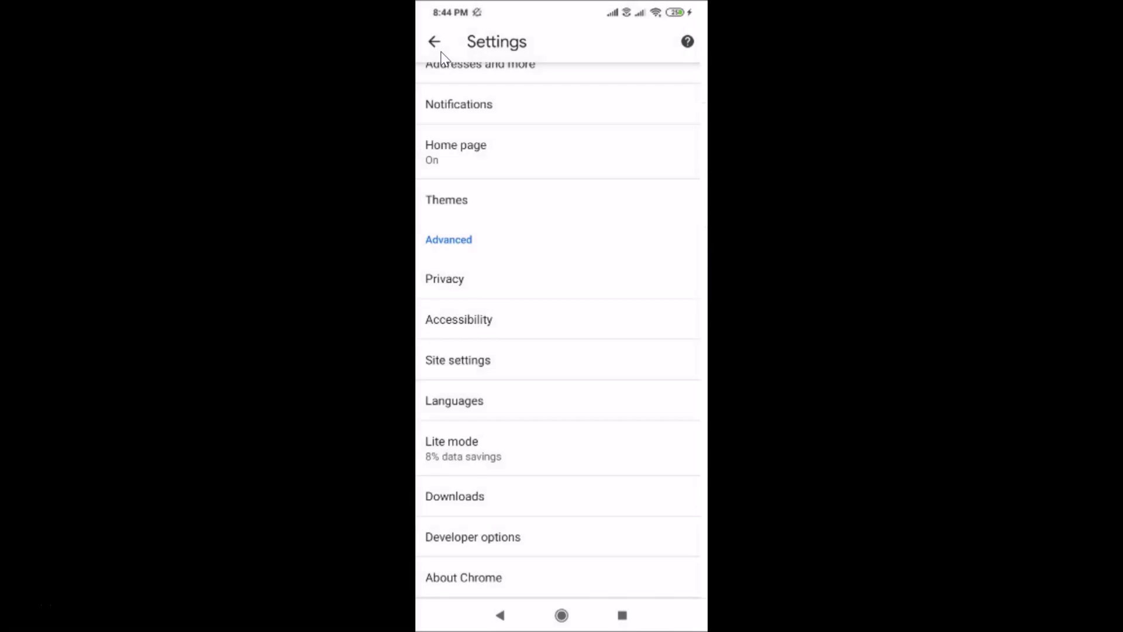